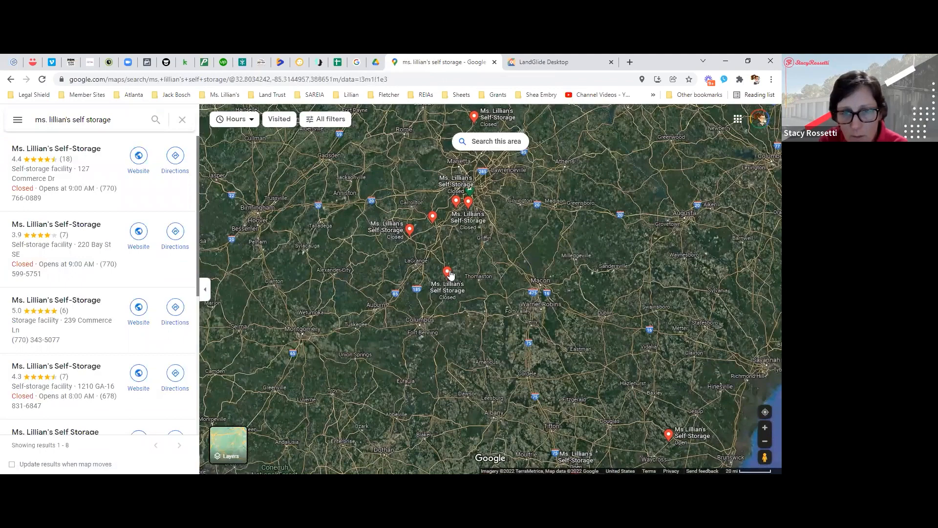
- Open the Ms. Lillian's listing in Warm Springs and the one in Valdosta, reviewing the Valdosta location's details
{"action": "left_click", "coordinate": [449, 274]}
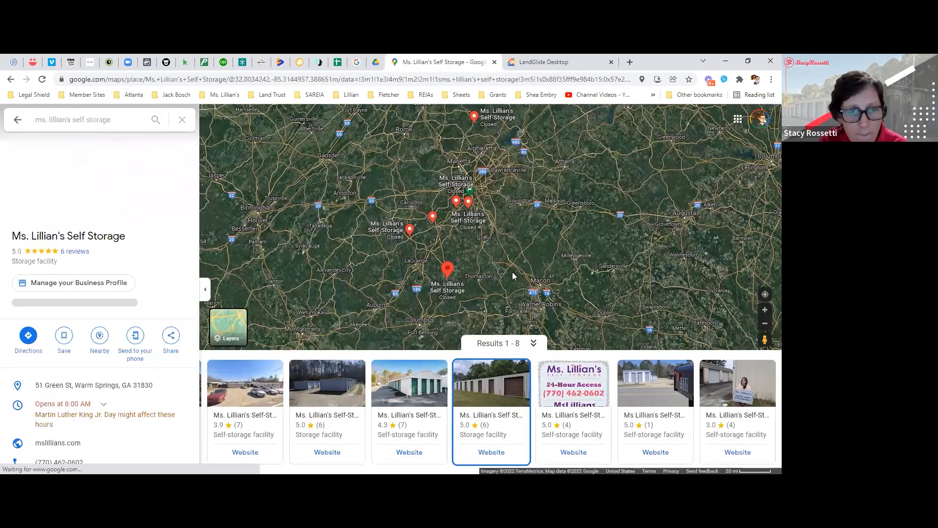
{"action": "left_click_drag", "start_coordinate": [449, 231], "coordinate": [424, 110]}
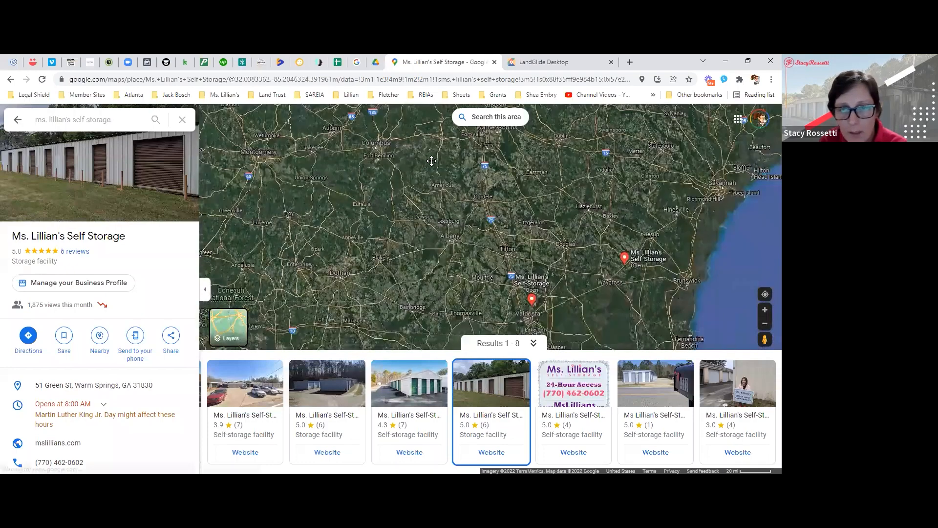
{"action": "left_click_drag", "start_coordinate": [453, 204], "coordinate": [344, 140]}
{"action": "left_click", "coordinate": [402, 164]}
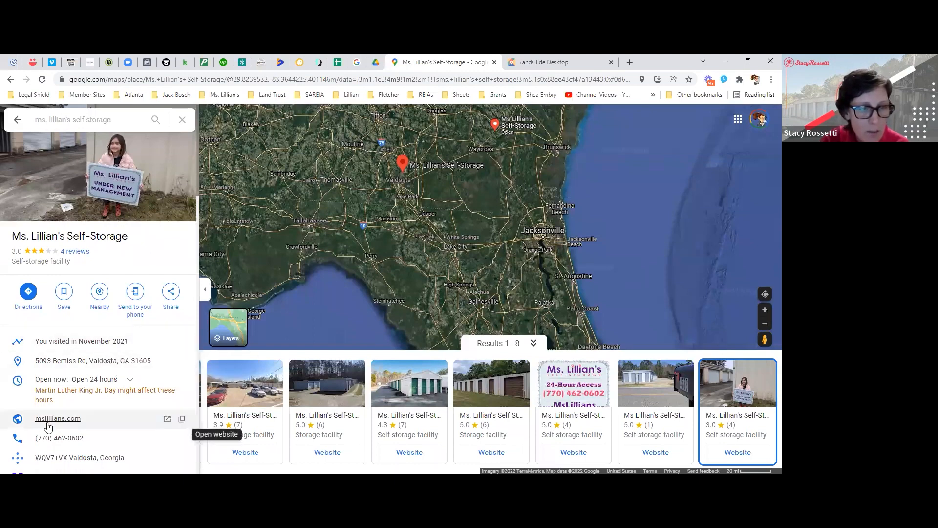
{"action": "scroll", "coordinate": [66, 411], "scroll_direction": "down", "scroll_amount": 1}
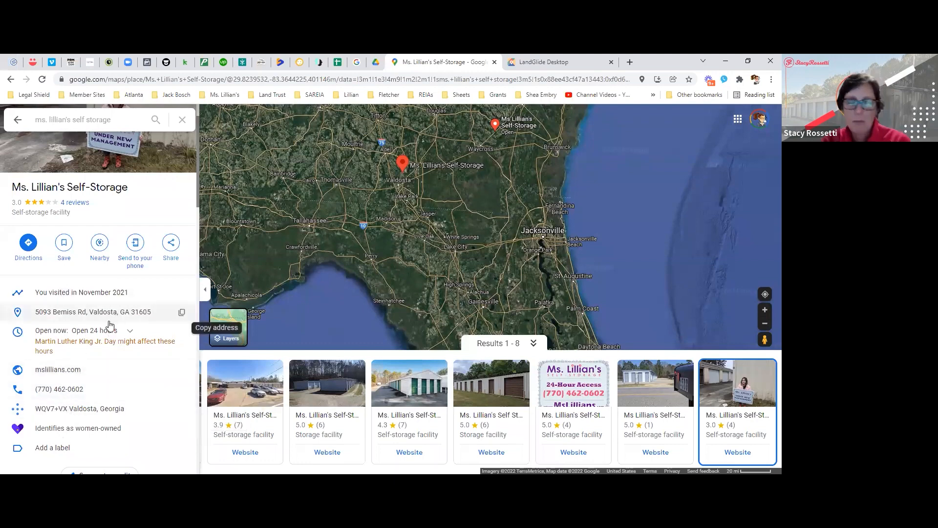
- Search nearby the Valdosta Ms. Lillian's location for "storage near me" and survey the competing facilities around the city
{"action": "left_click", "coordinate": [100, 244]}
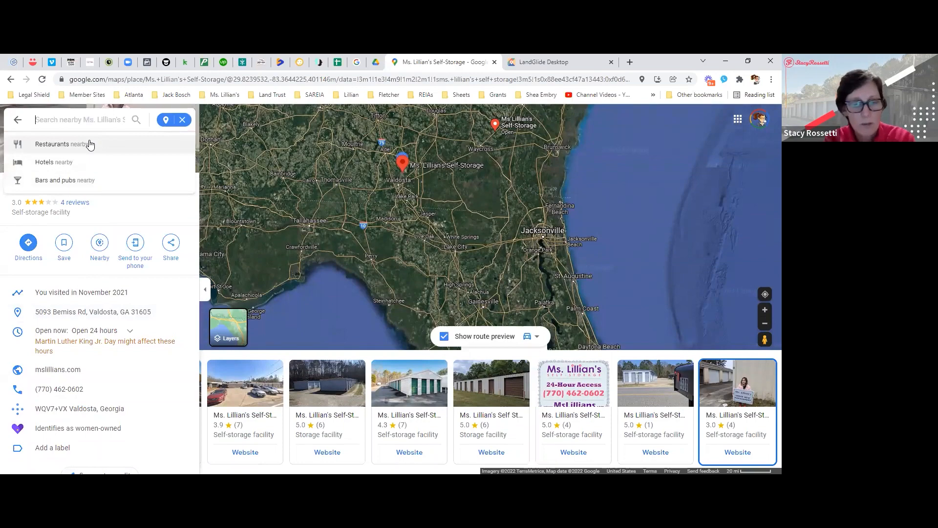
{"action": "type", "text": "storage"}
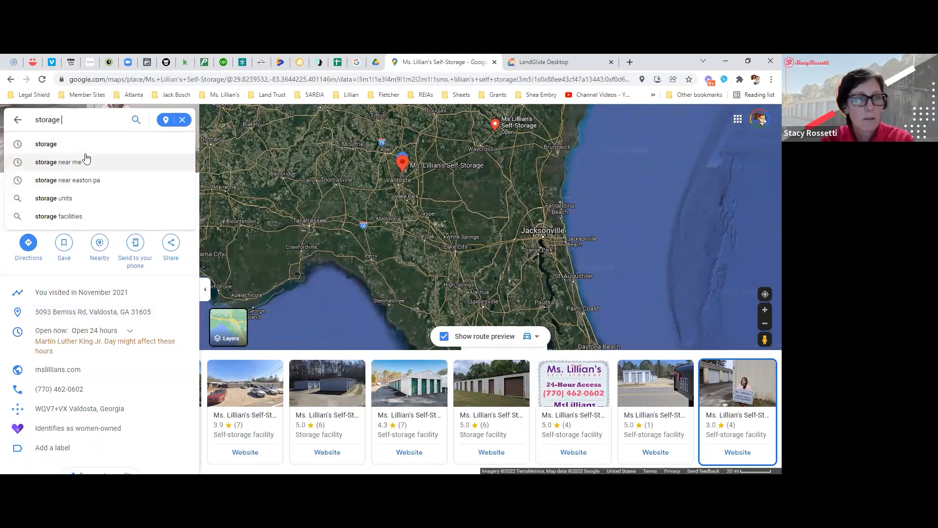
{"action": "left_click", "coordinate": [95, 162]}
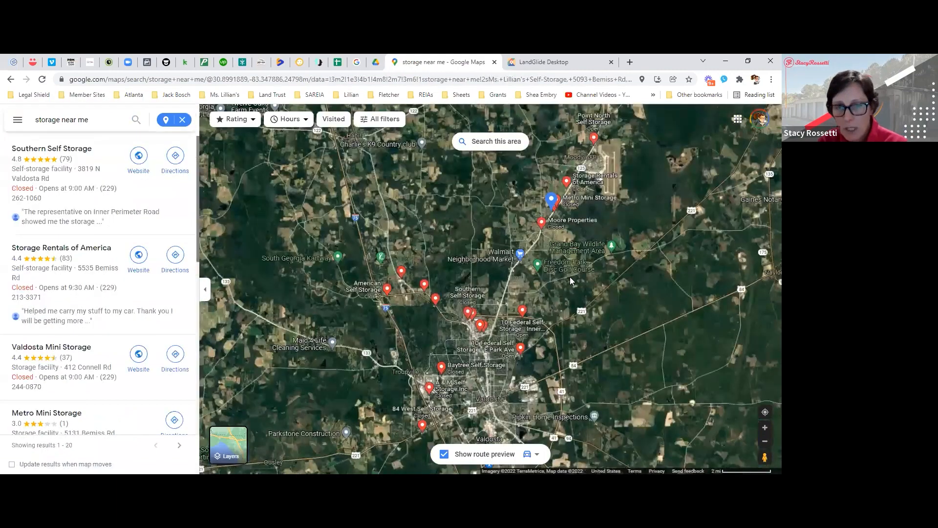
{"action": "left_click_drag", "start_coordinate": [579, 311], "coordinate": [500, 300]}
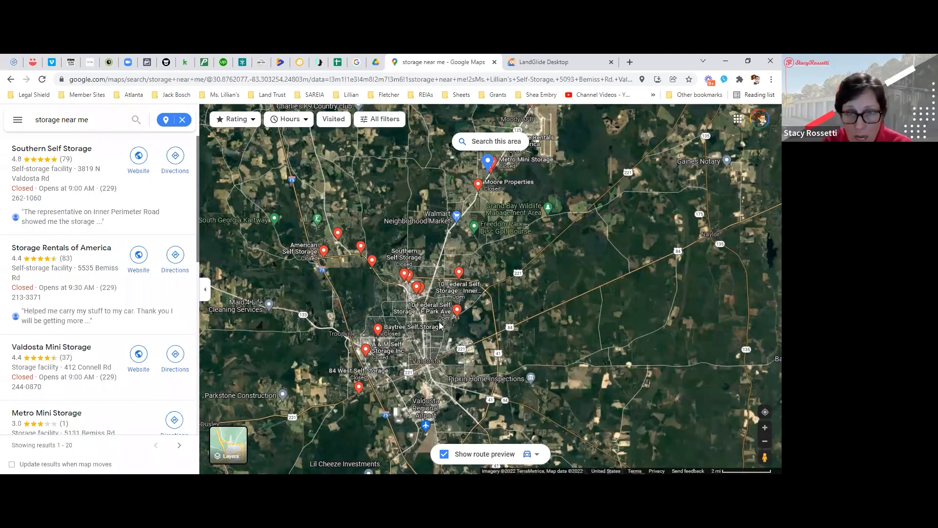
{"action": "mouse_move", "coordinate": [460, 276]}
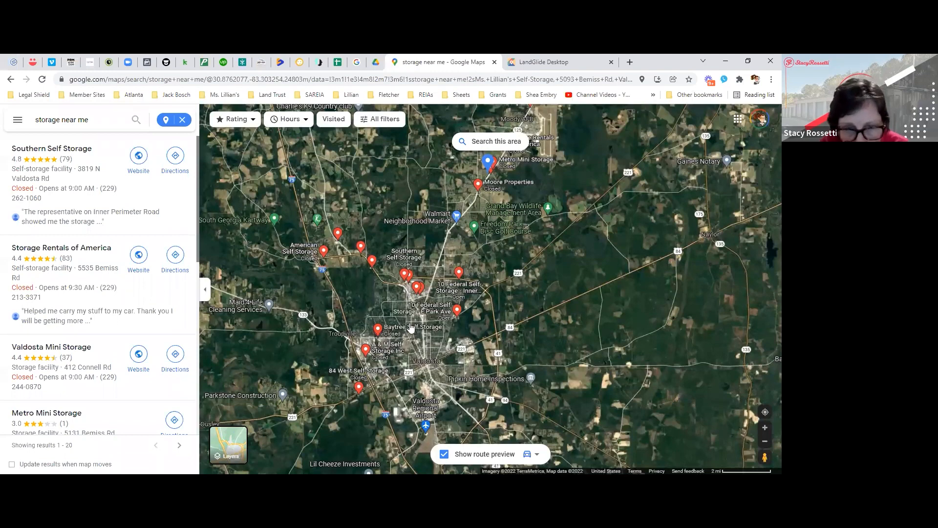
{"action": "mouse_move", "coordinate": [360, 389]}
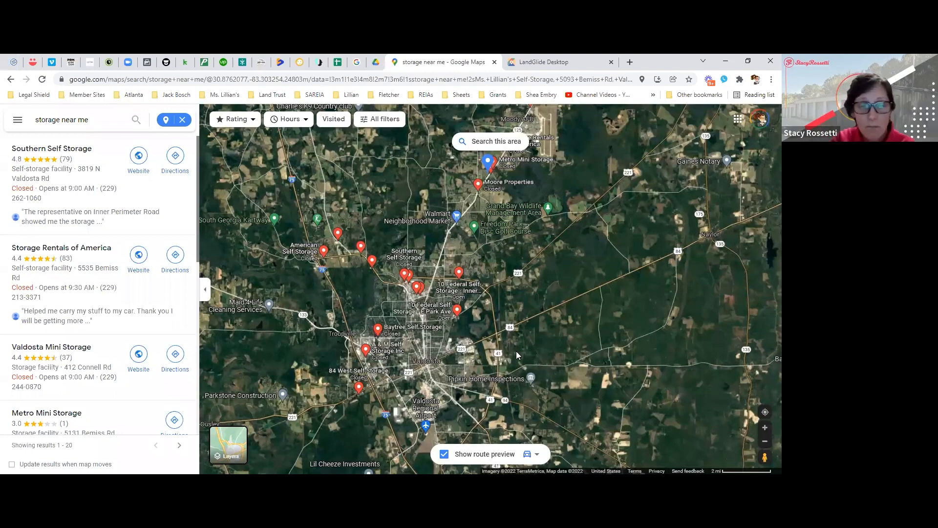
- Open the listing of Zacadoo's Self Storage, northwest of Valdosta on the map
{"action": "left_click_drag", "start_coordinate": [469, 349], "coordinate": [461, 299]}
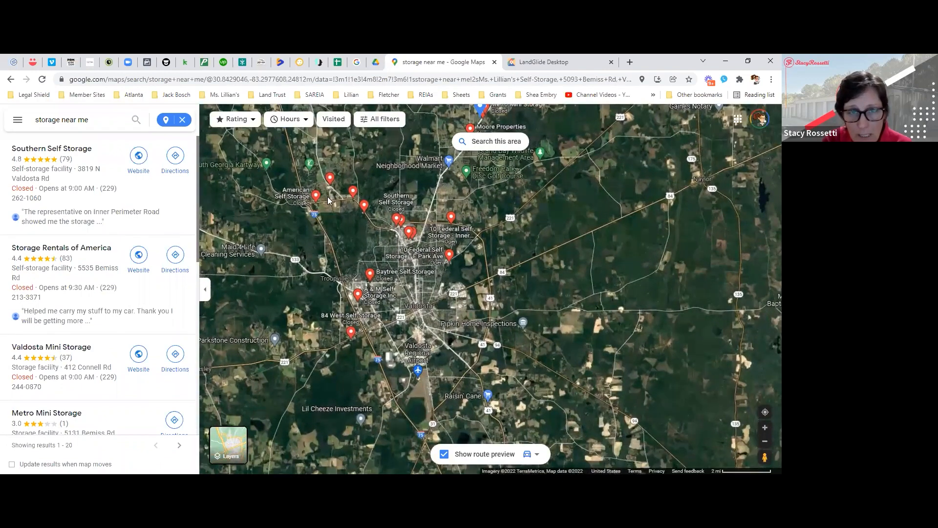
{"action": "mouse_move", "coordinate": [329, 179]}
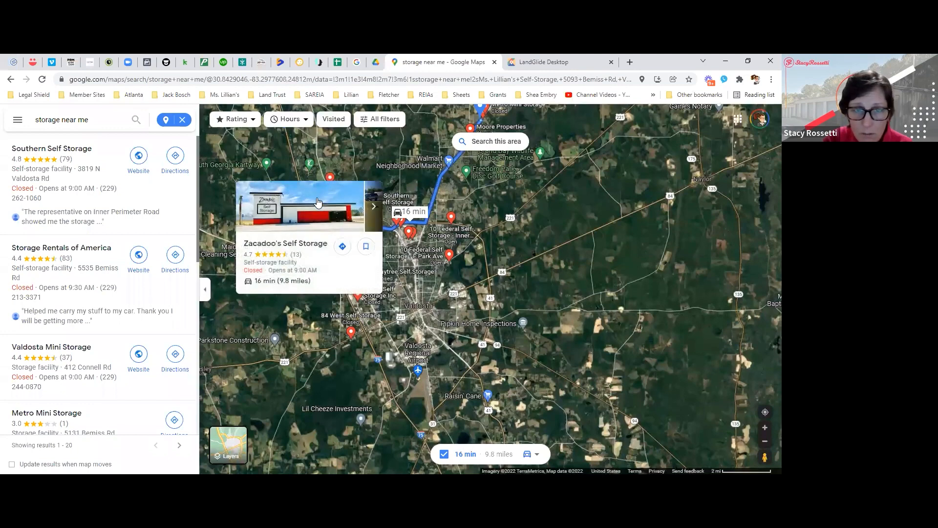
{"action": "left_click", "coordinate": [328, 177]}
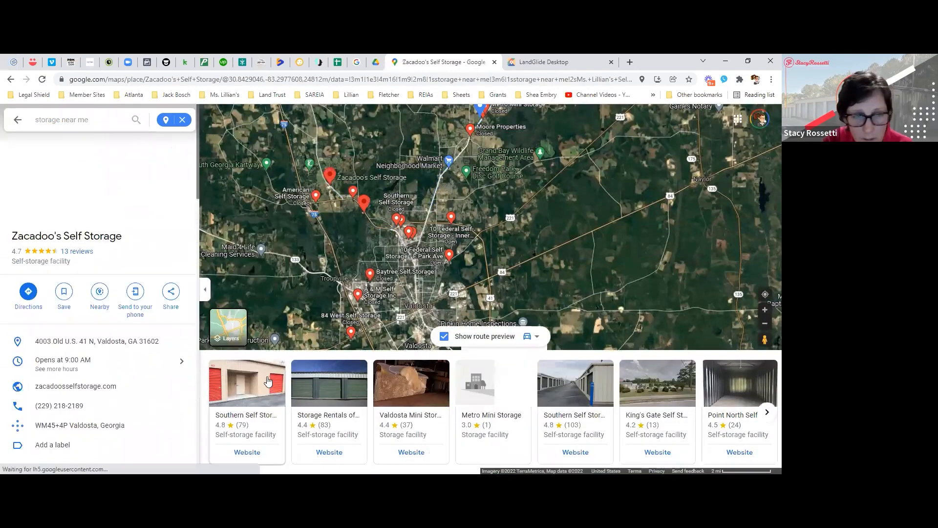
- View the first two photos of the Zacadoo's Self Storage building at full size
{"action": "left_click", "coordinate": [146, 185]}
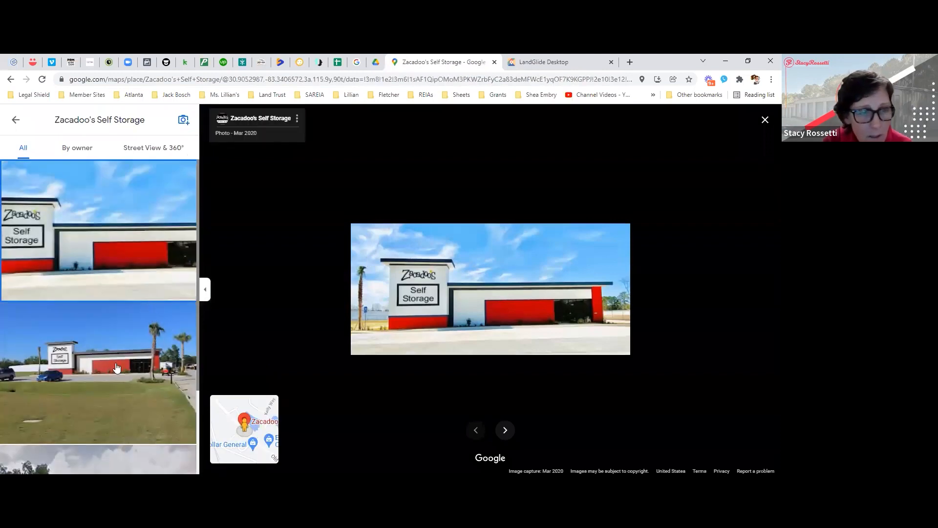
{"action": "scroll", "coordinate": [96, 290], "scroll_direction": "down", "scroll_amount": 2}
{"action": "left_click", "coordinate": [97, 290]}
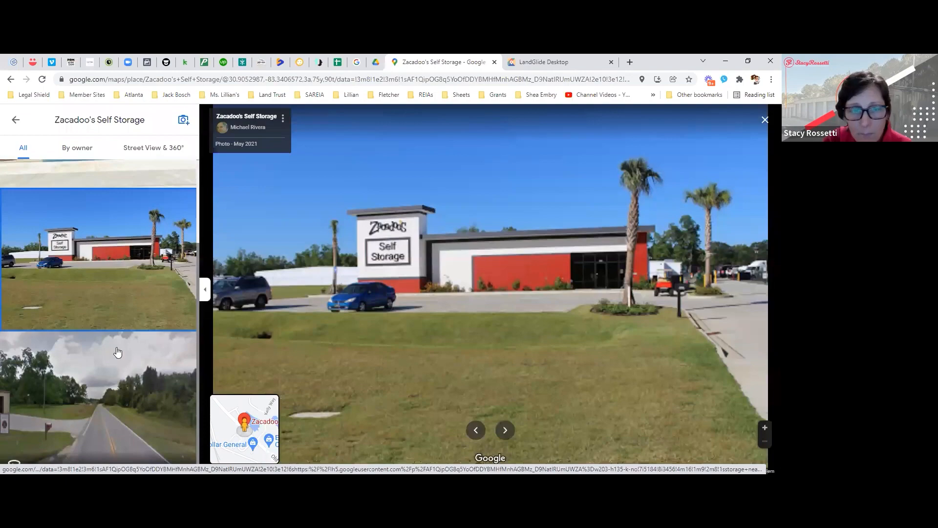
- Look around the road and neighboring lots in the Zacadoo's Street View image, finishing back at the facility's listing
{"action": "left_click", "coordinate": [96, 369]}
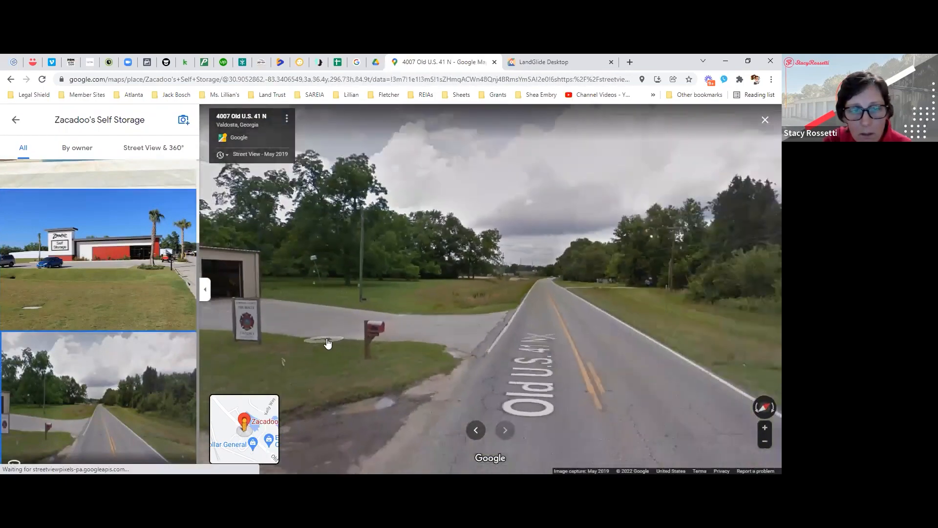
{"action": "left_click_drag", "start_coordinate": [286, 335], "coordinate": [484, 274]}
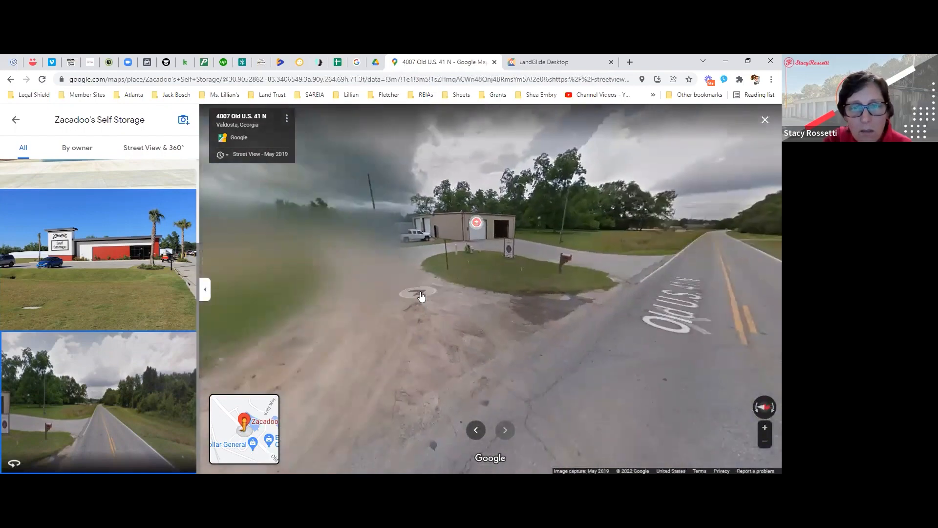
{"action": "left_click_drag", "start_coordinate": [443, 312], "coordinate": [234, 249]}
{"action": "left_click_drag", "start_coordinate": [576, 225], "coordinate": [288, 283]}
{"action": "scroll", "coordinate": [127, 379], "scroll_direction": "up", "scroll_amount": 3}
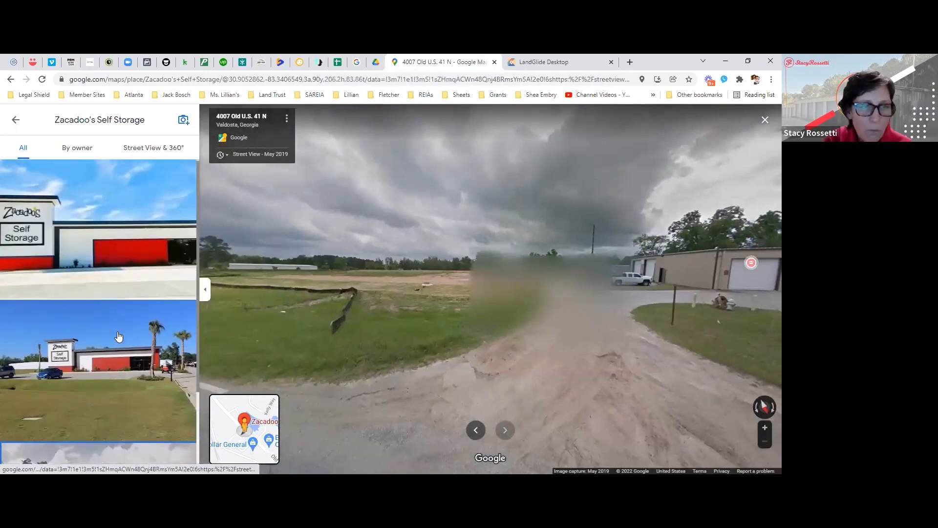
{"action": "left_click", "coordinate": [77, 256]}
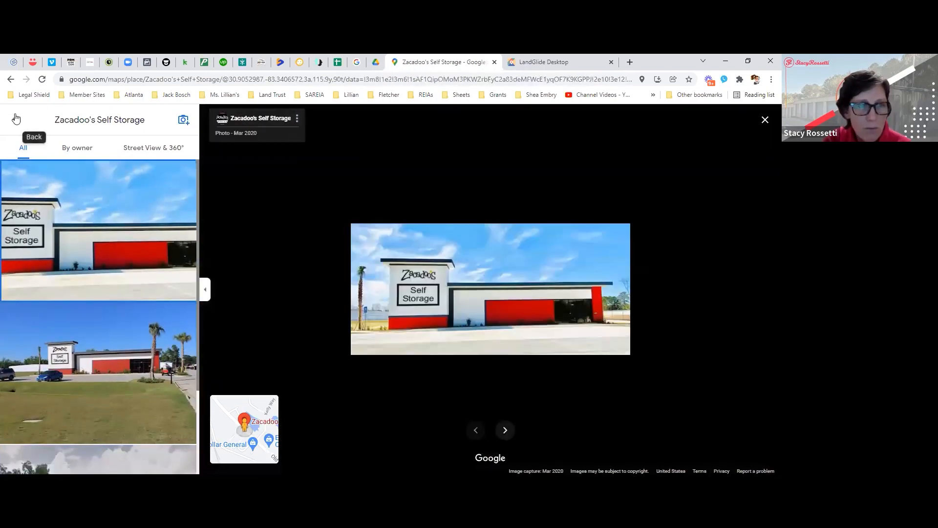
{"action": "key", "text": "Escape"}
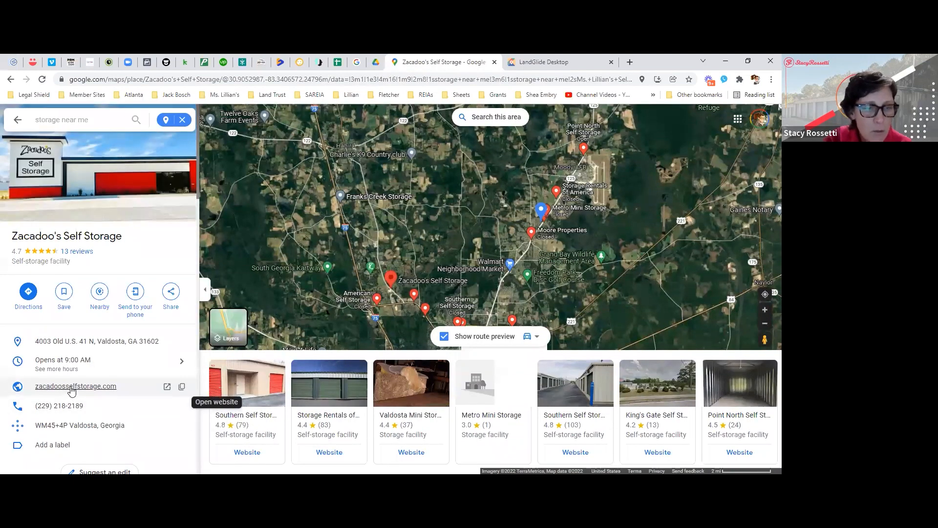
- Open the Zacadoo's Self Storage website and read its home page from the specials banner down to the footer
{"action": "left_click", "coordinate": [72, 387]}
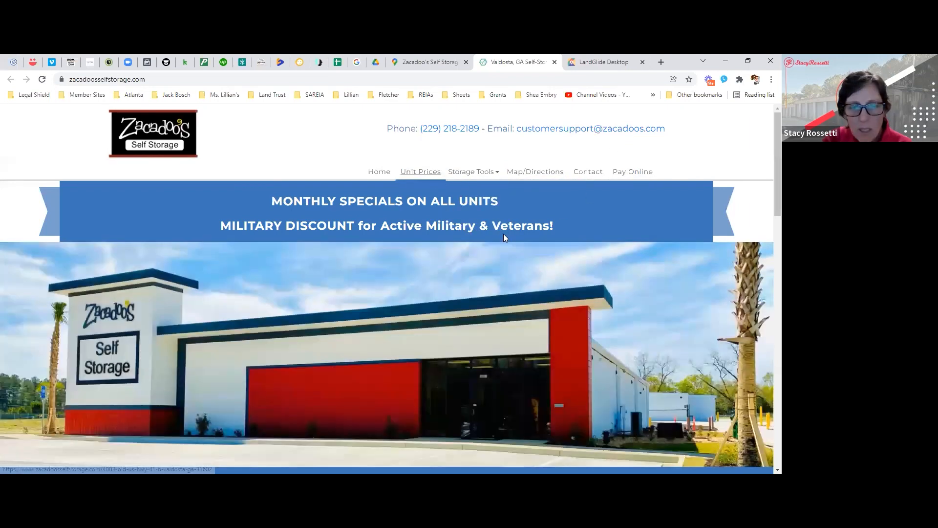
{"action": "scroll", "coordinate": [505, 235], "scroll_direction": "down", "scroll_amount": 15}
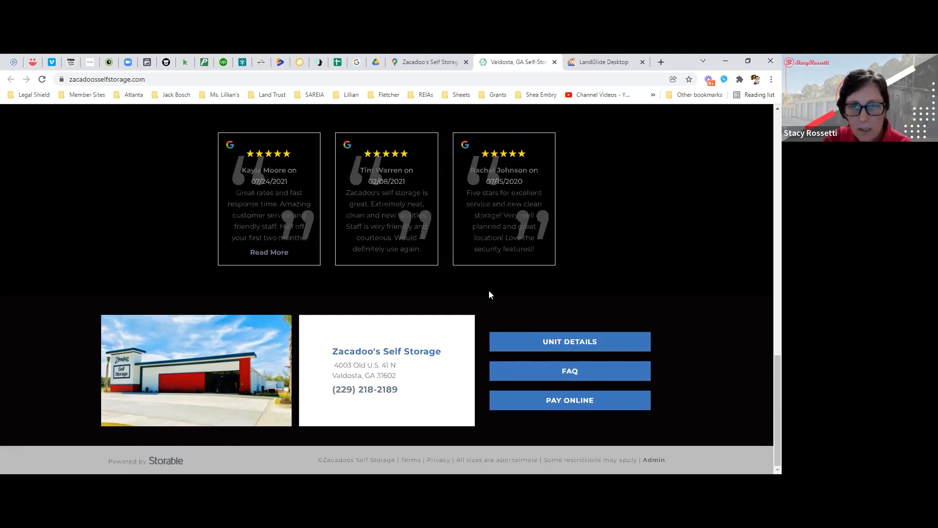
{"action": "scroll", "coordinate": [636, 272], "scroll_direction": "up", "scroll_amount": 10}
{"action": "scroll", "coordinate": [639, 273], "scroll_direction": "up", "scroll_amount": 6}
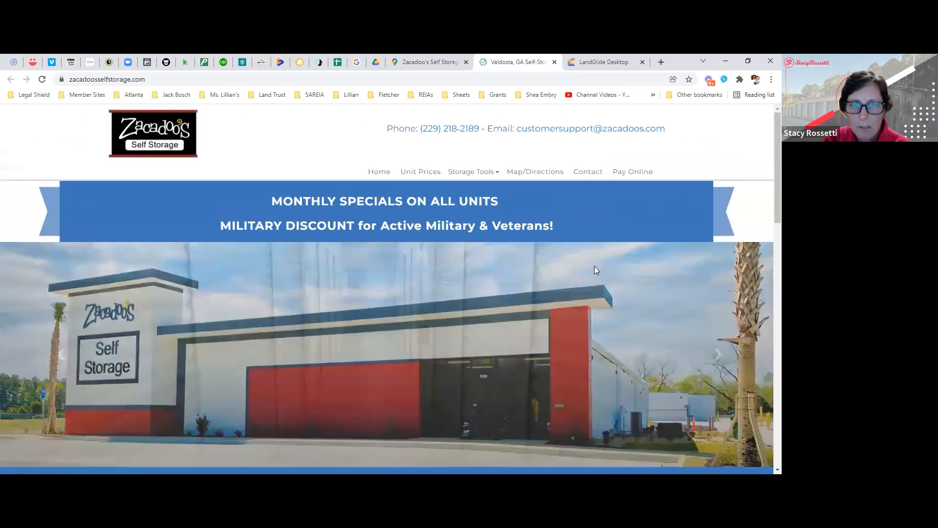
{"action": "scroll", "coordinate": [592, 268], "scroll_direction": "down", "scroll_amount": 15}
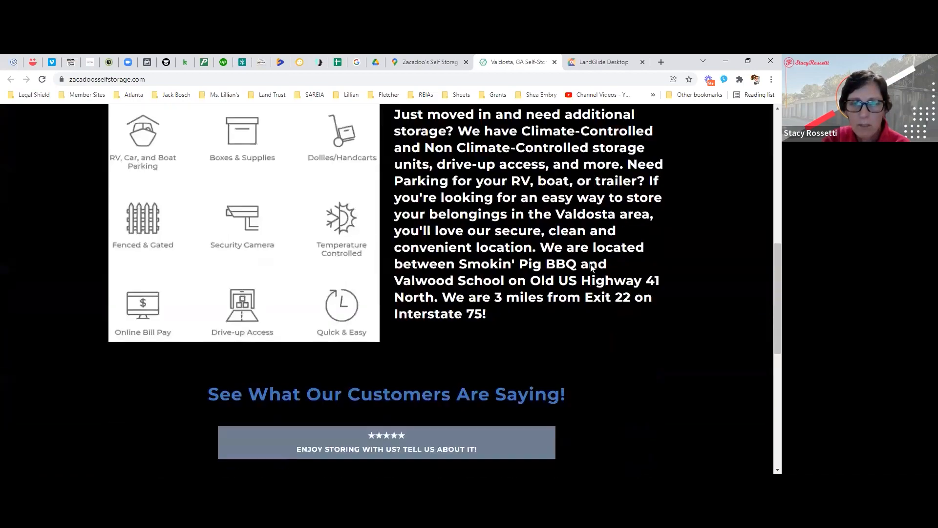
{"action": "scroll", "coordinate": [590, 267], "scroll_direction": "down", "scroll_amount": 1}
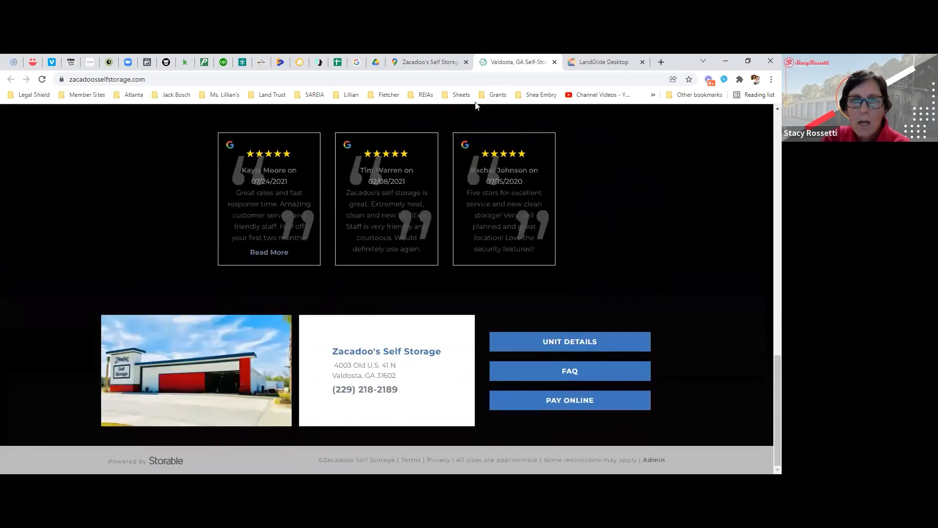
- Return to the Valdosta storage map and open the 84 West Self Storage listing southwest of the city
{"action": "left_click", "coordinate": [426, 63]}
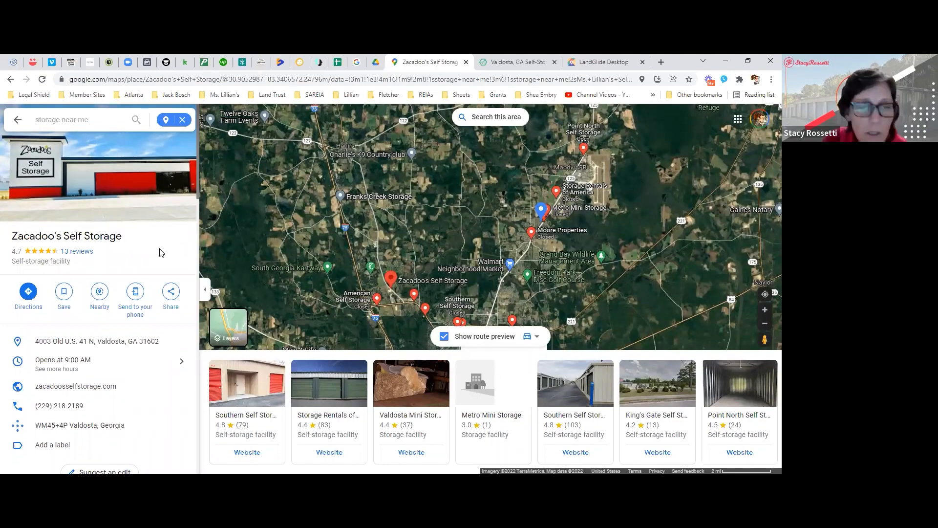
{"action": "left_click_drag", "start_coordinate": [430, 303], "coordinate": [382, 200]}
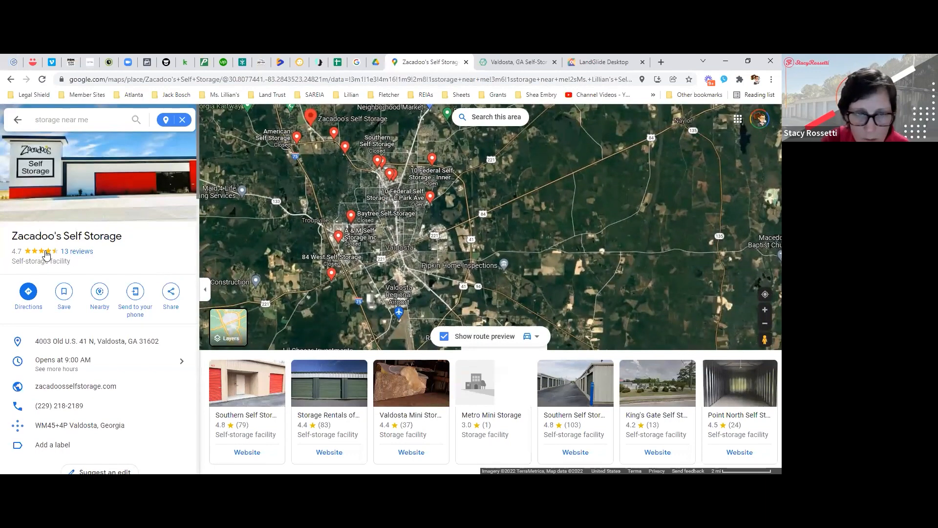
{"action": "left_click", "coordinate": [331, 273]}
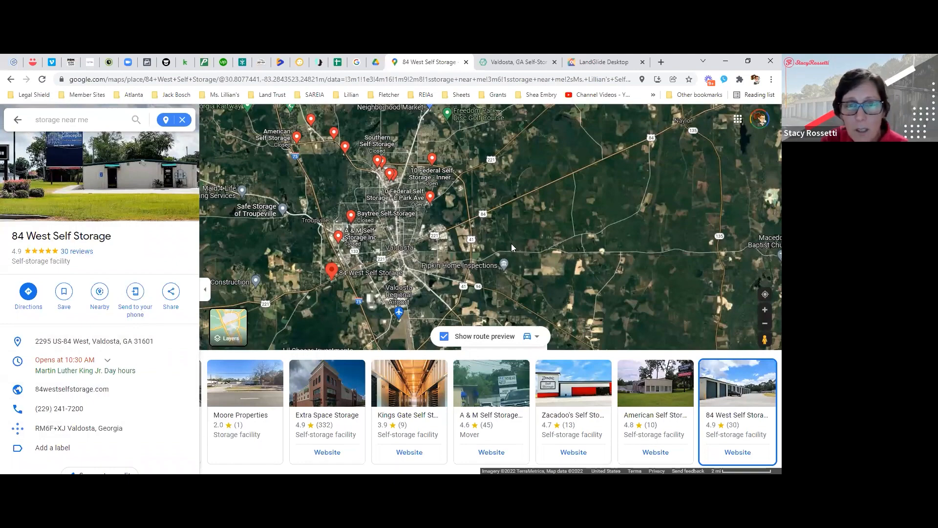
- Open the A & M Self Storage Inc listing near the Walmart Supercenter and inspect the facilities toward 10 Federal Self Storage on E Park Ave
{"action": "left_click", "coordinate": [765, 310]}
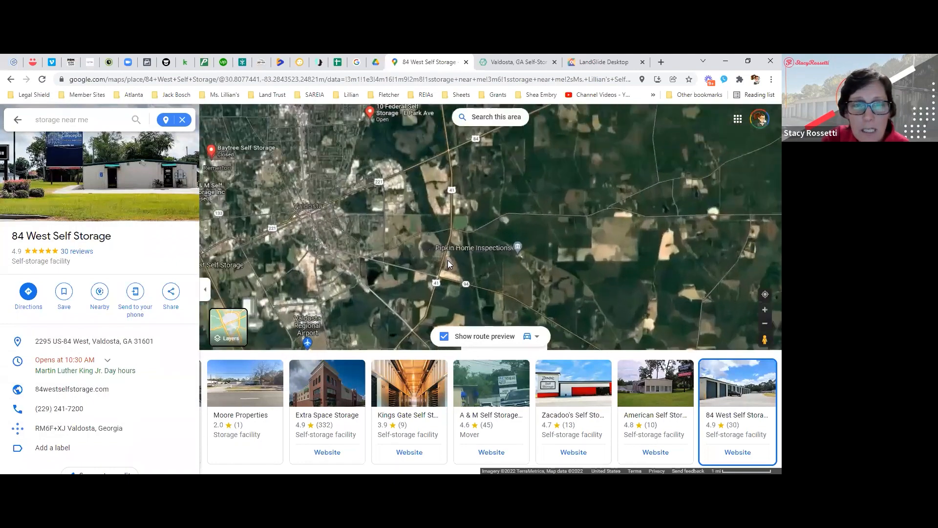
{"action": "left_click_drag", "start_coordinate": [310, 304], "coordinate": [477, 284]}
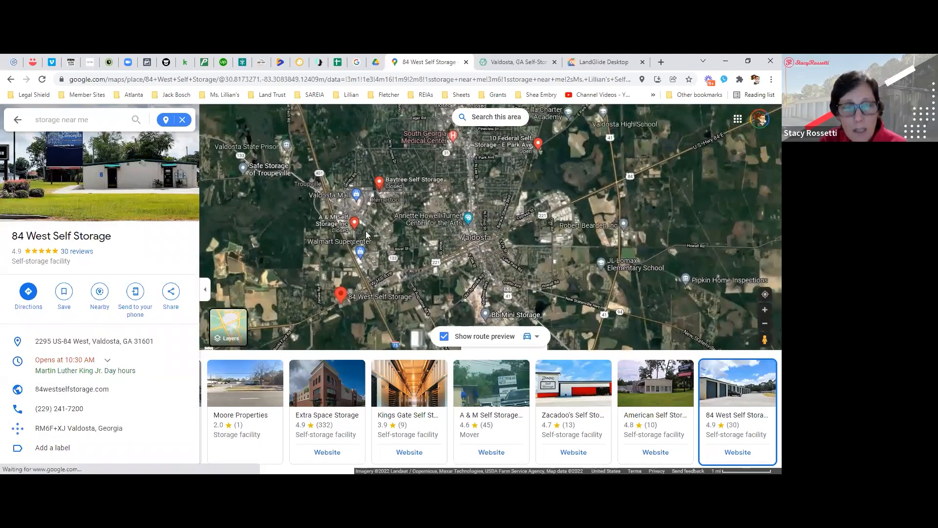
{"action": "left_click", "coordinate": [354, 222]}
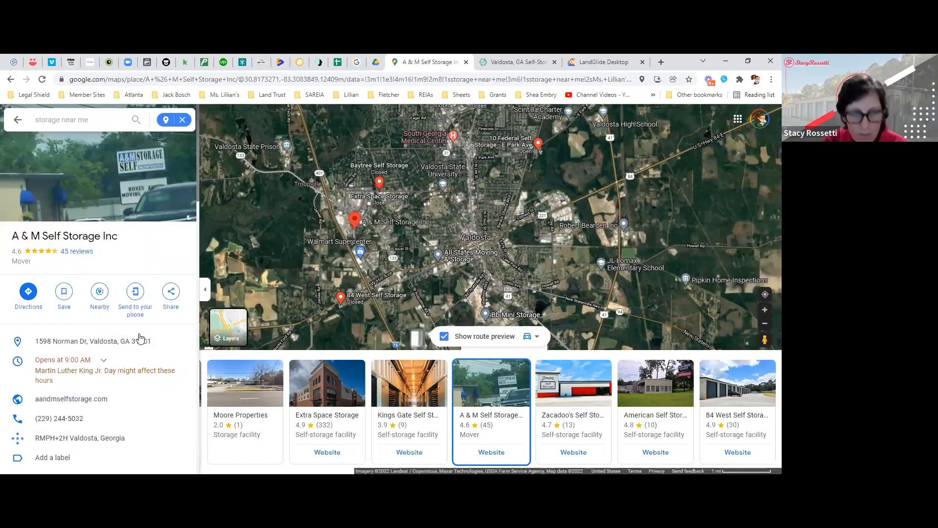
{"action": "left_click_drag", "start_coordinate": [532, 185], "coordinate": [448, 234]}
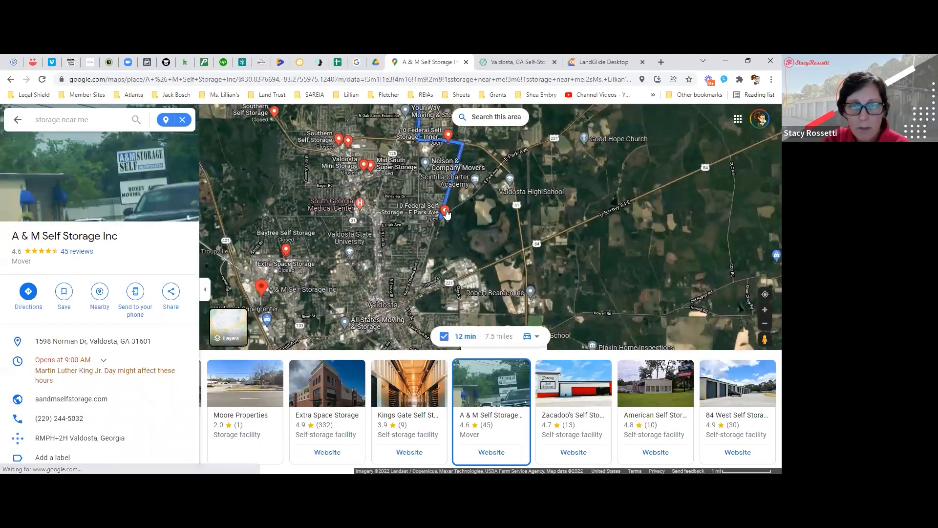